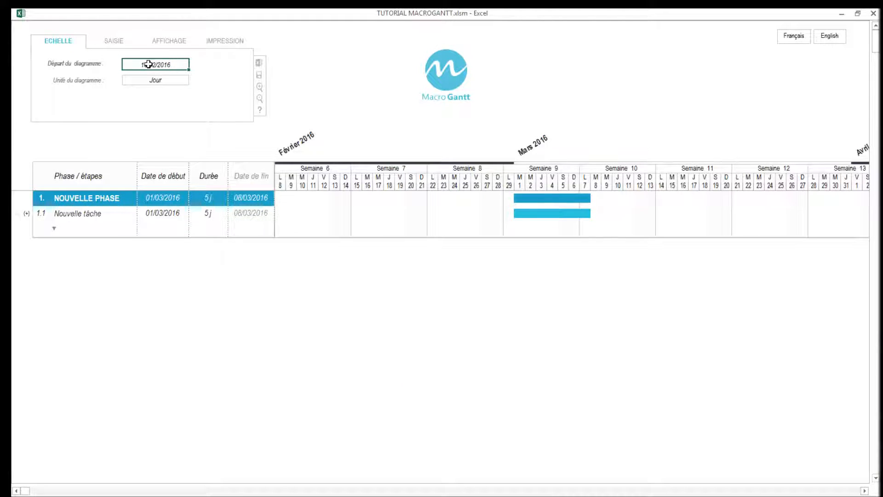
Set the diagram's start date (Départ du diagramme) to 01/03/2016 and choose 1 March 2016 again from its calendar
text(01/03/2016)
key(Return)
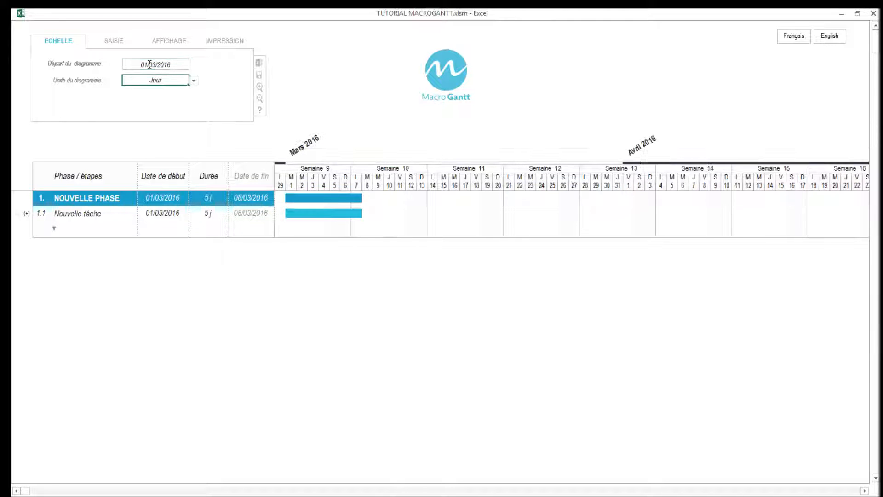
click(160, 65)
double_click(160, 65)
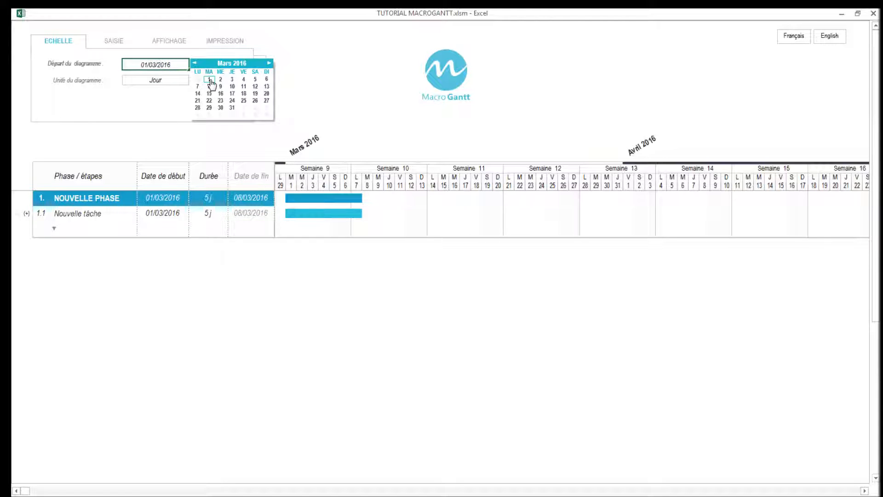
click(210, 80)
Try Semaine and Mois as the diagram unit and return it to Jour
click(170, 80)
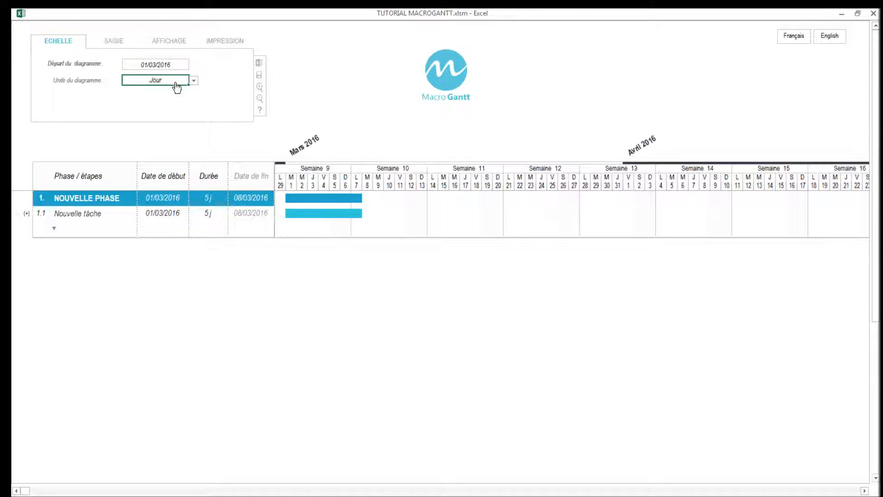
click(194, 82)
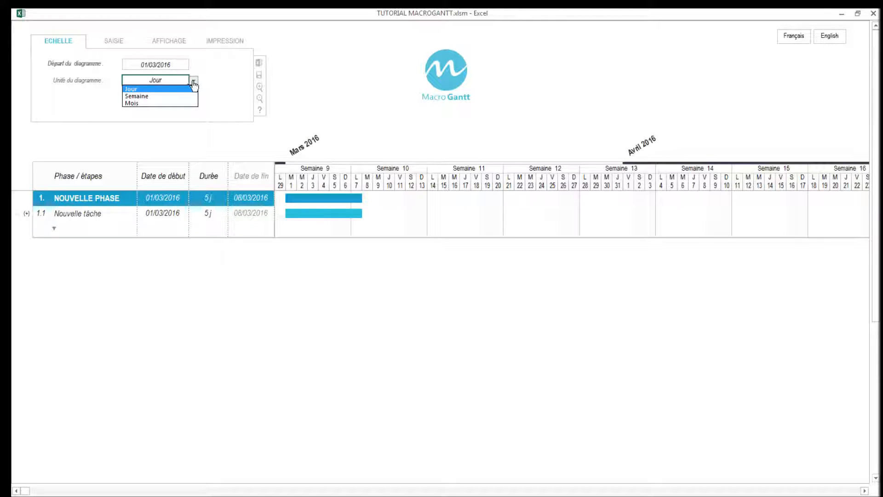
click(155, 95)
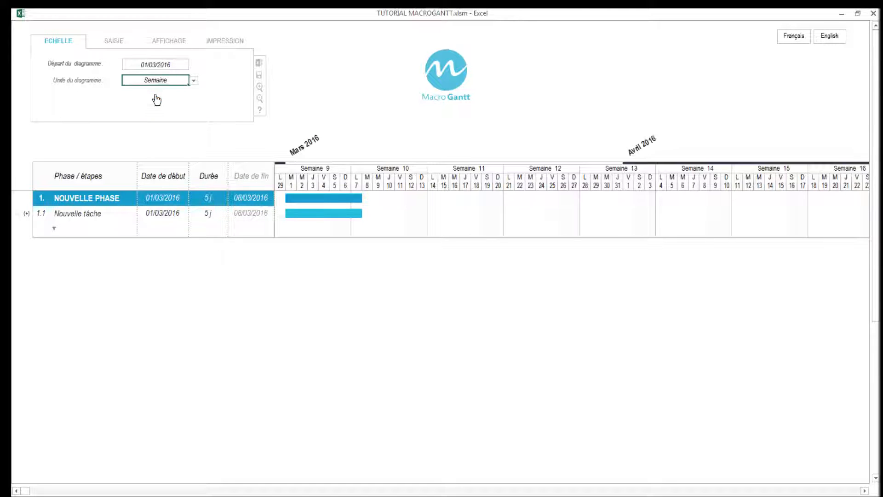
click(192, 81)
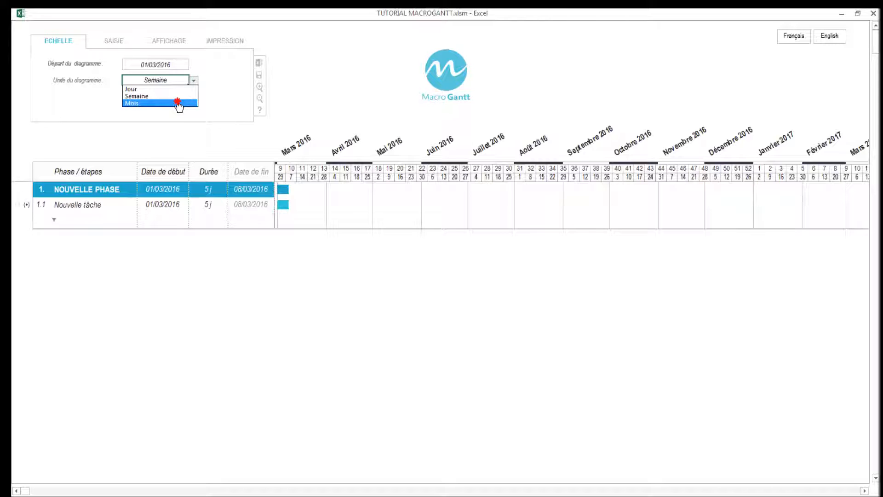
click(177, 102)
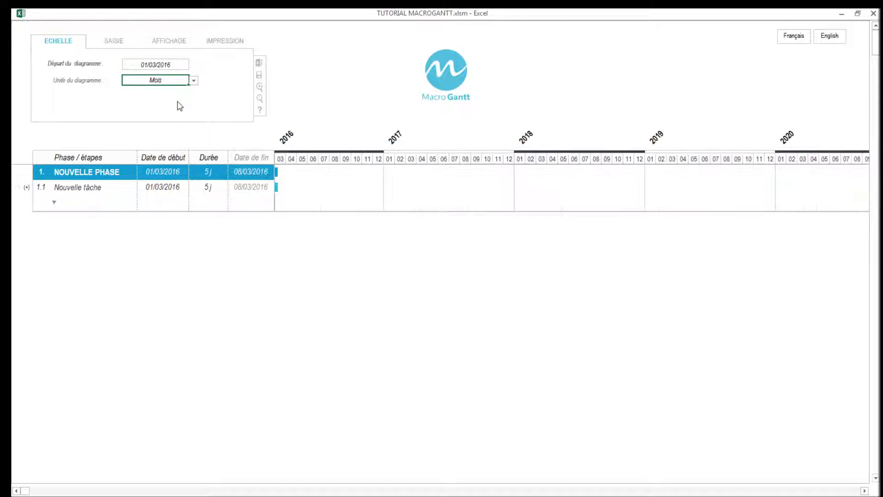
click(192, 81)
click(184, 88)
Zoom the Gantt timeline in two levels and back out by the same amount
click(260, 88)
click(261, 87)
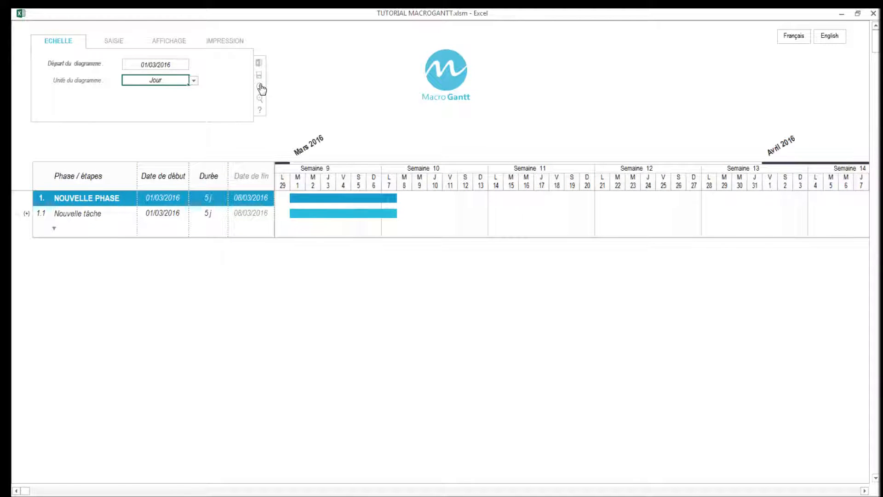
click(260, 98)
click(260, 98)
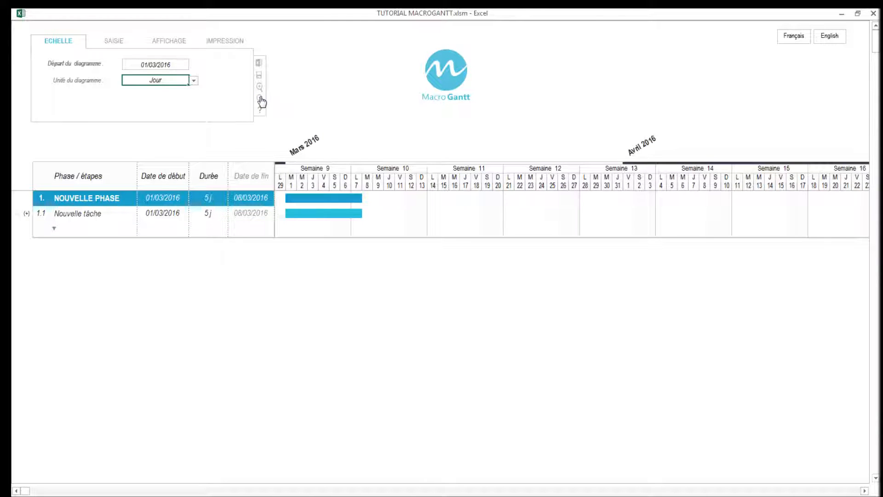
Show the data entry settings and name the first phase ESQUISSE and its task Concepts
click(114, 43)
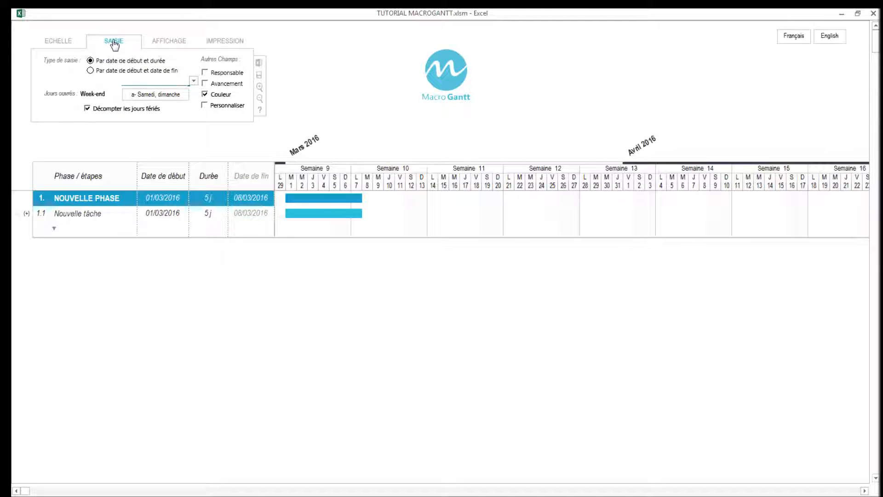
click(90, 199)
text(ESQUISSE)
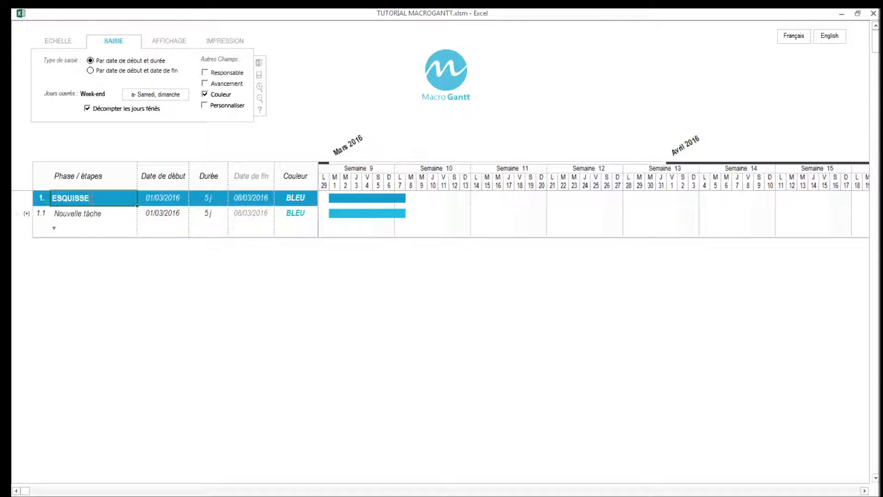
click(87, 213)
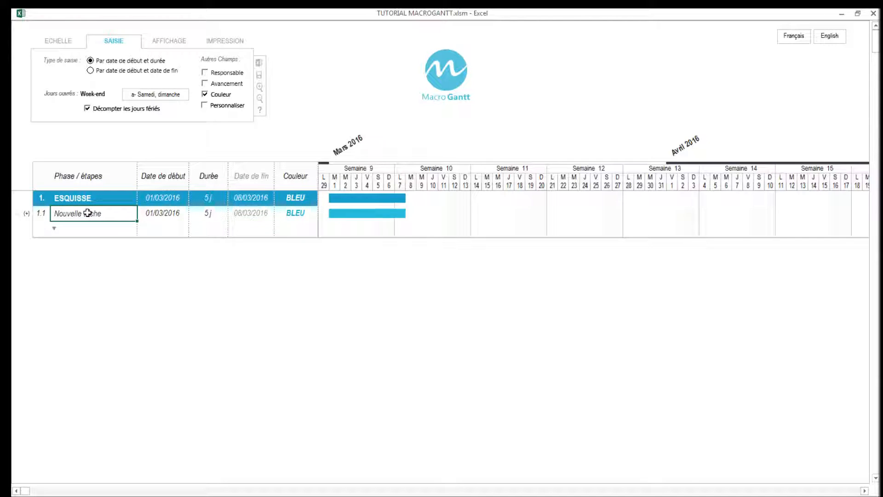
text(Concepts)
Set the Concepts task's start date to 04/03/2016 and its duration to 6 days
click(158, 213)
double_click(159, 213)
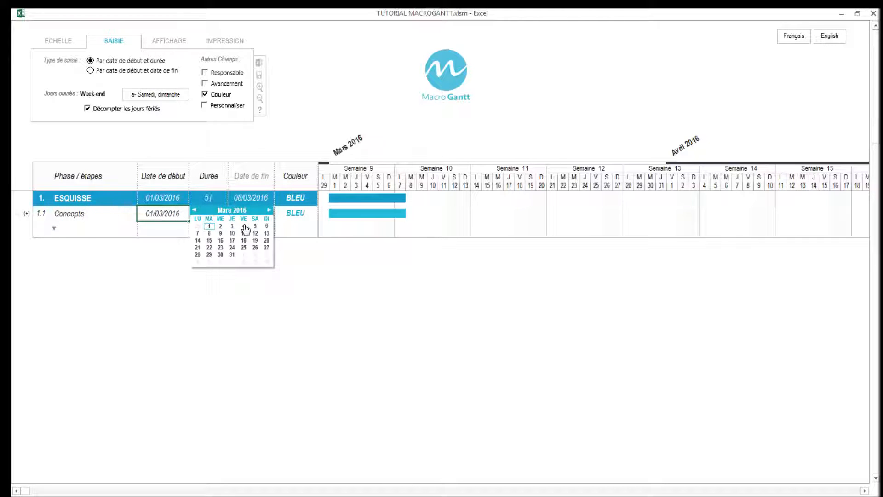
click(245, 227)
click(211, 214)
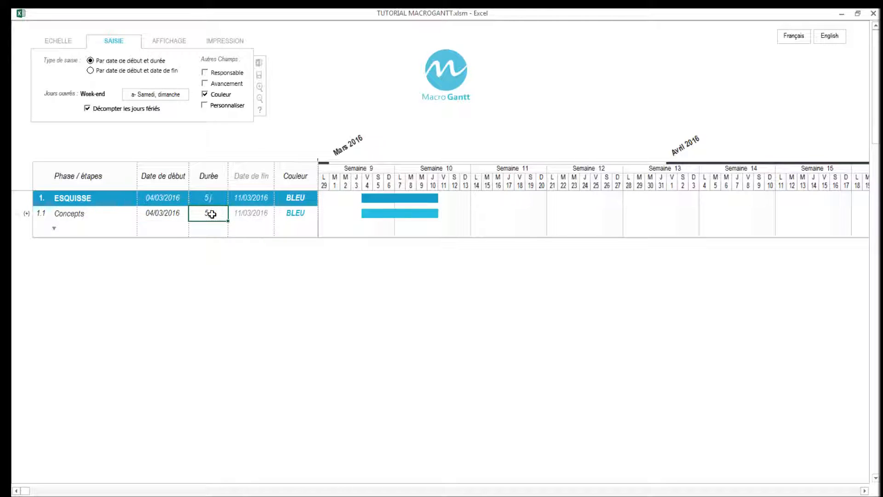
text(6)
Try the colours GRIS and VIOLET on the Concepts task and set it back to BLEU
click(297, 214)
click(324, 213)
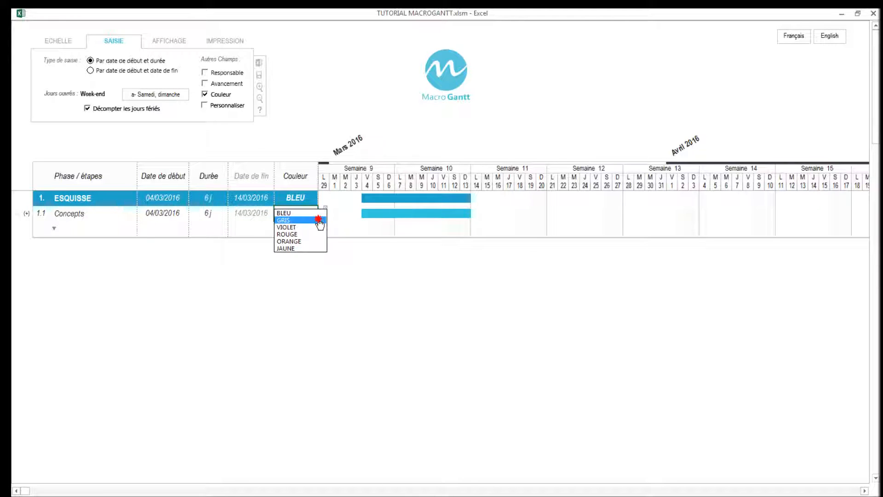
click(318, 219)
click(326, 209)
click(309, 229)
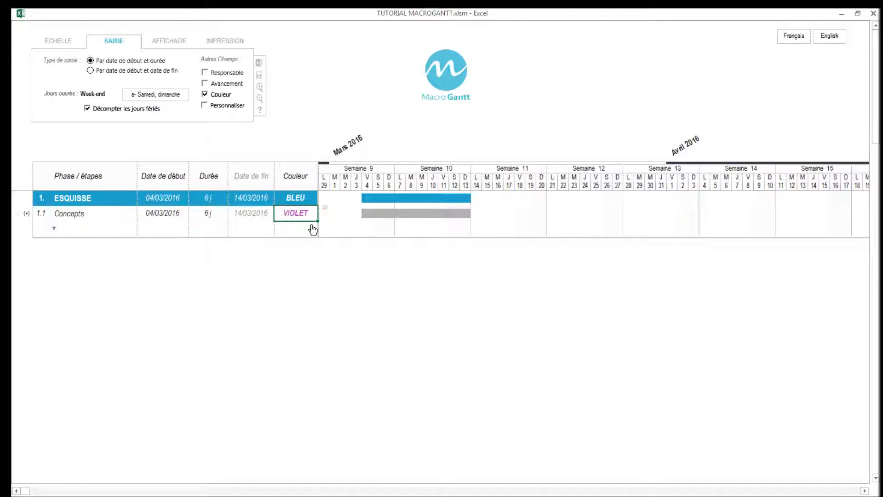
click(325, 210)
click(310, 218)
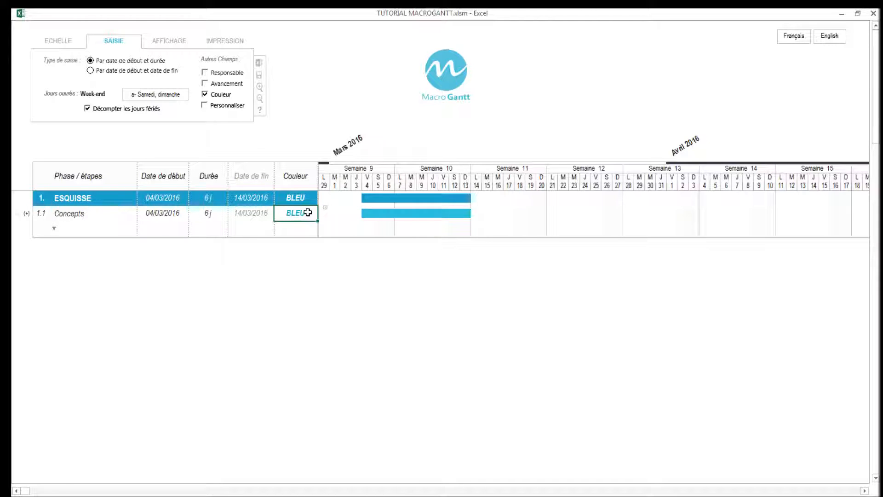
Insert two new tasks below the first one in the ESQUISSE phase and delete task 1.3
click(26, 214)
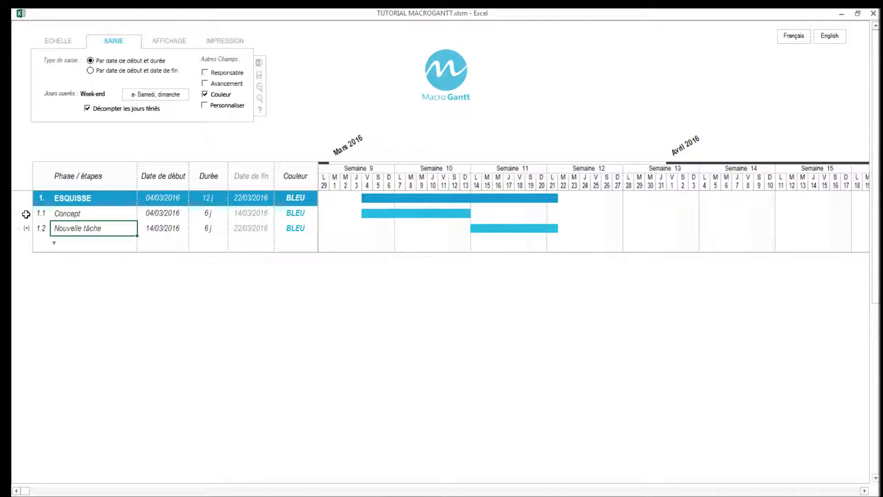
click(26, 229)
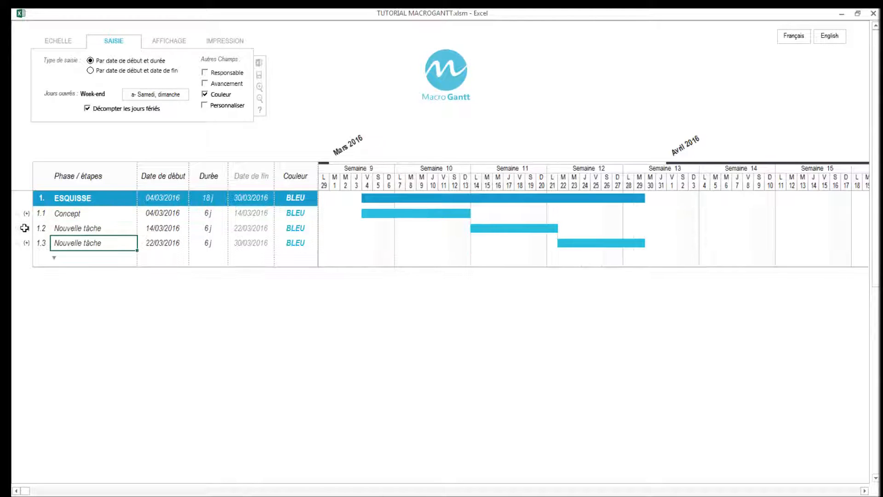
click(19, 243)
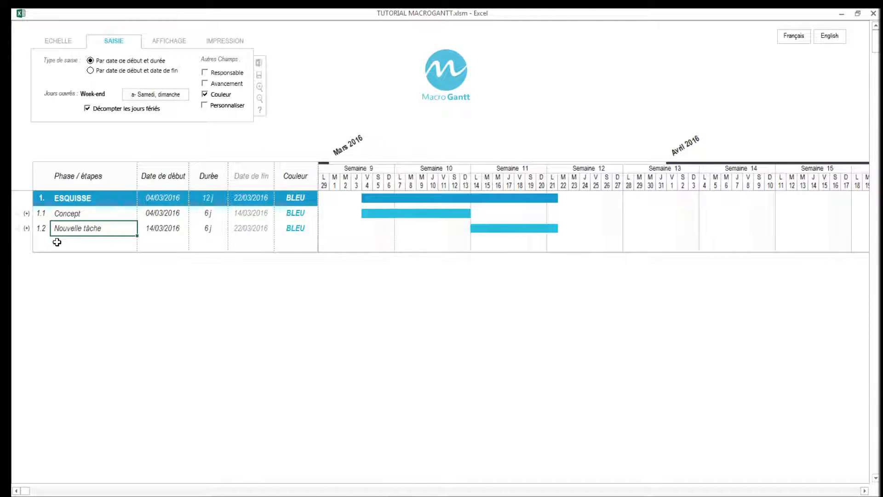
Add a new phase below ESQUISSE and delete that phase with Supprimer la phase
click(57, 242)
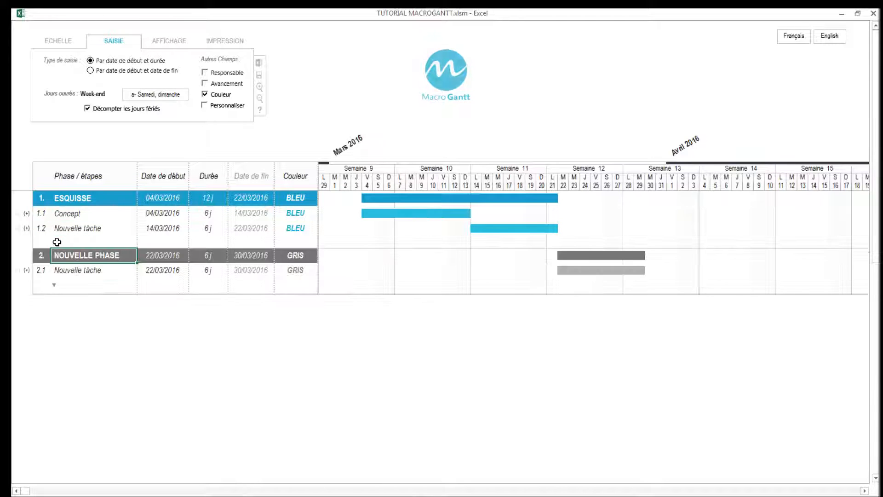
double_click(102, 256)
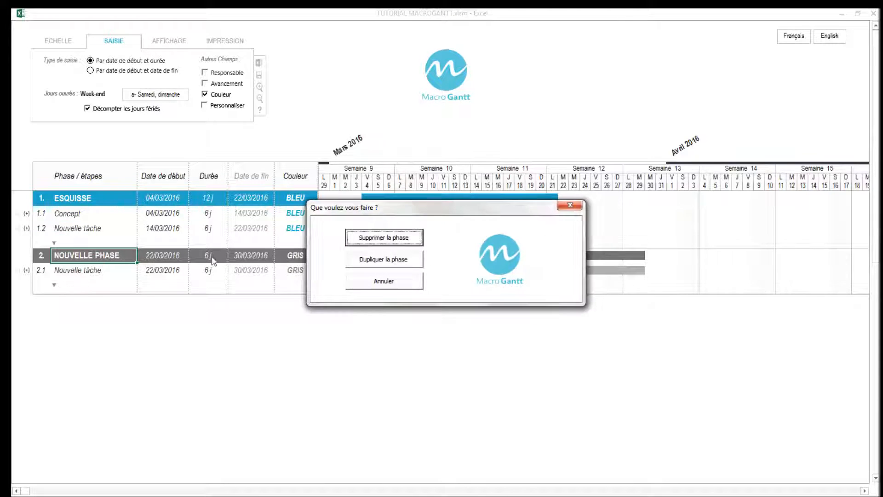
click(374, 238)
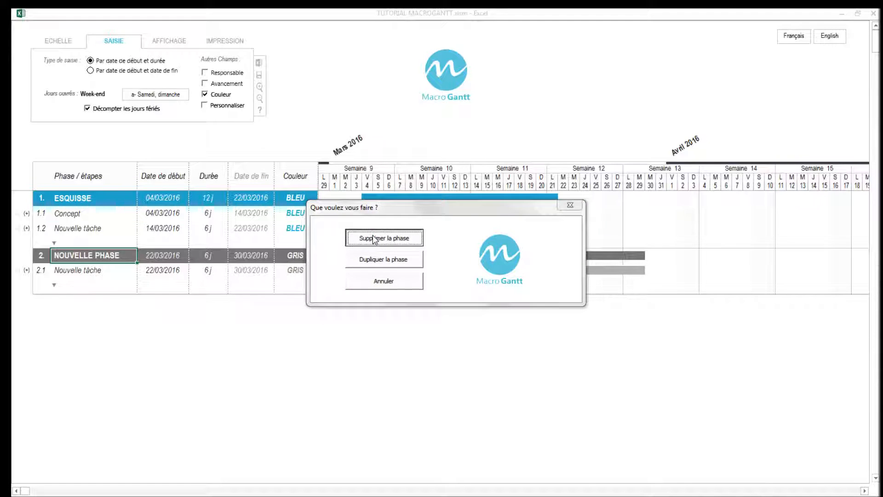
Duplicate the ESQUISSE phase together with its tasks
double_click(90, 199)
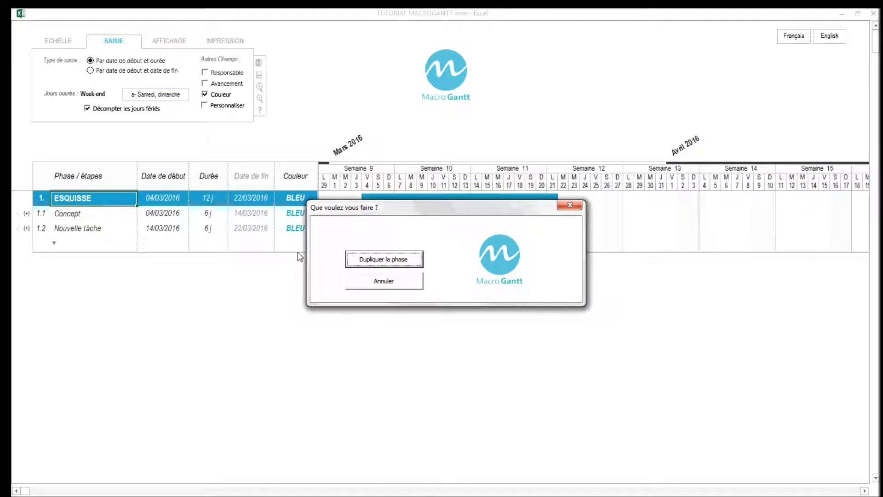
click(377, 259)
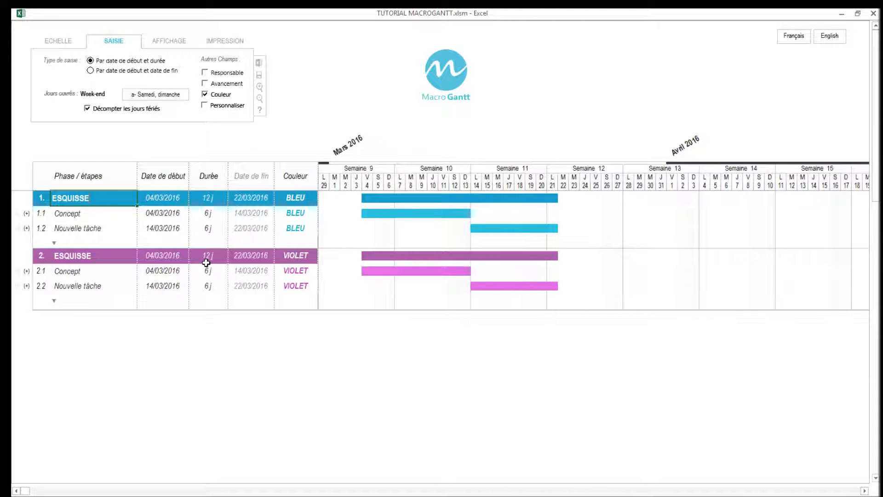
Try the entry type Par date de début et date de fin and return to Par date de début et durée
click(90, 71)
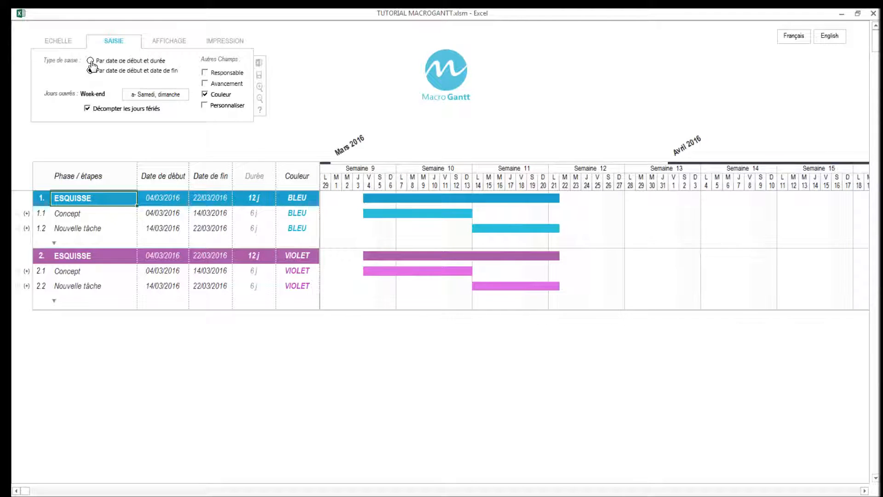
click(90, 61)
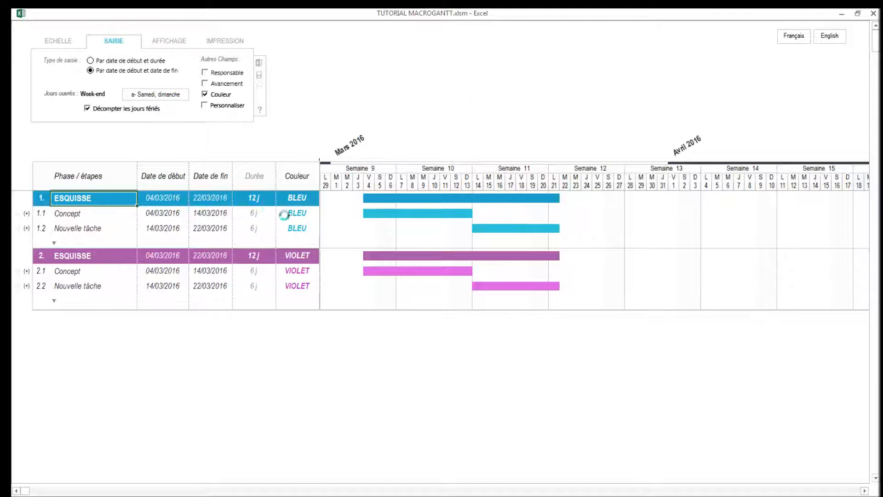
Rename task 1.2 of the ESQUISSE phase as Premiers dessins and set its duration to 3 days
click(93, 229)
text(Premiers dessins)
click(208, 228)
text(3)
key(Return)
Name ESQUISSE's third task Rendu, with a duration of 1 day and the colour ROUGE
click(84, 242)
text(Rendu)
click(206, 242)
text(1)
key(Tab)
click(325, 239)
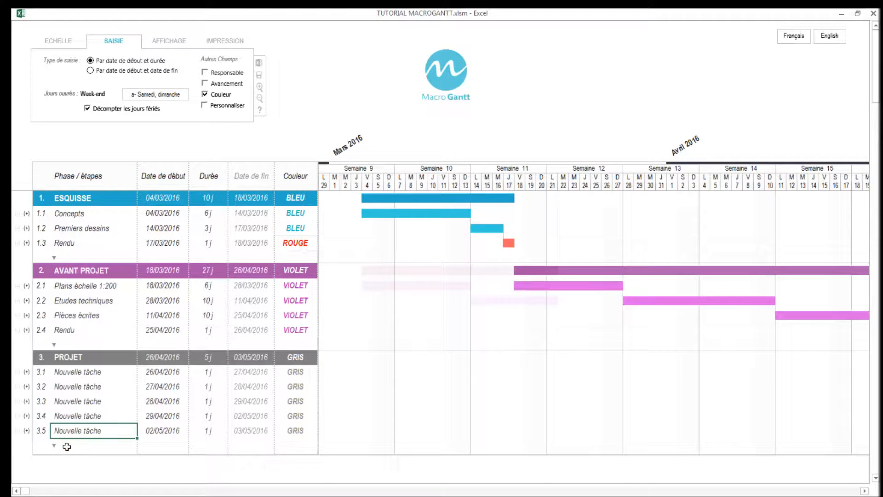
Add a new phase after PROJET with the colour VIOLET and open the colour choices of its first task
click(67, 447)
click(290, 459)
click(326, 459)
click(295, 486)
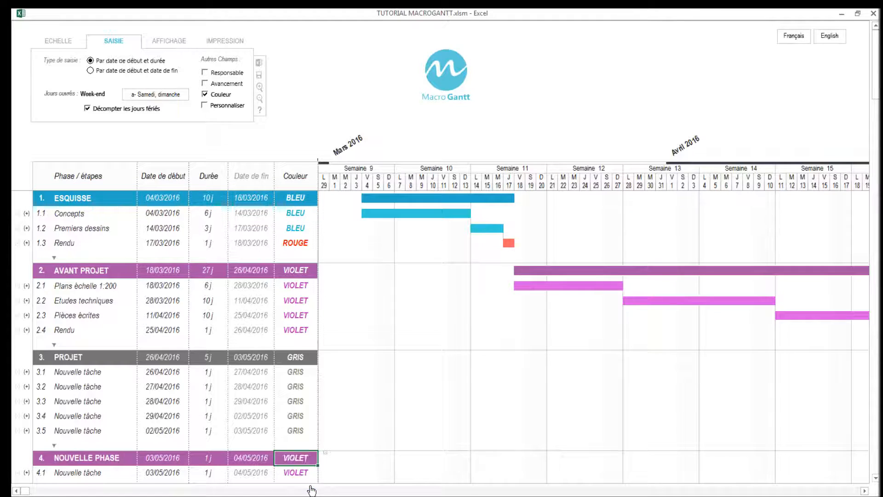
click(301, 472)
click(326, 469)
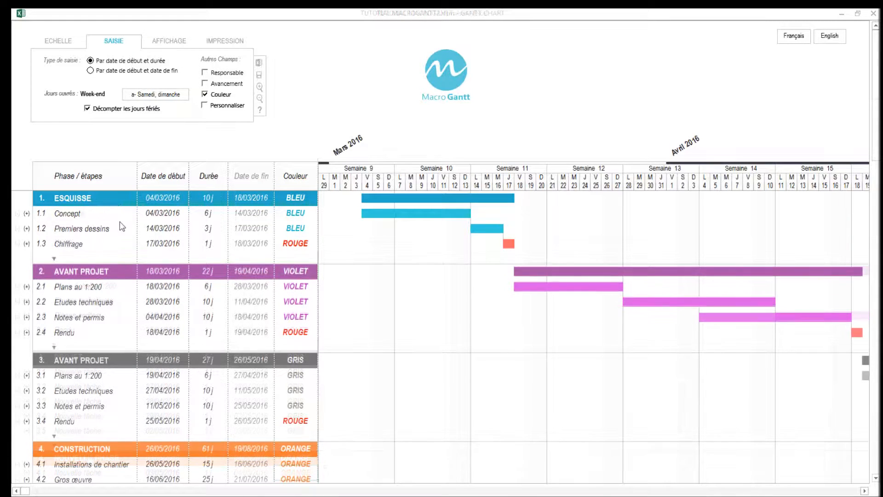
Review the phases down to CONSTRUCTION and zoom the Gantt timeline out from days to a compact weekly scale
click(99, 390)
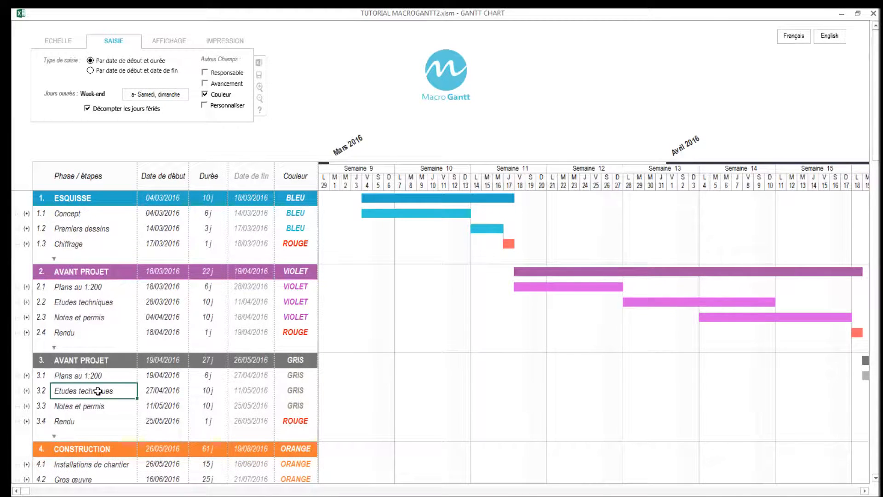
scroll(99, 389, down, 3)
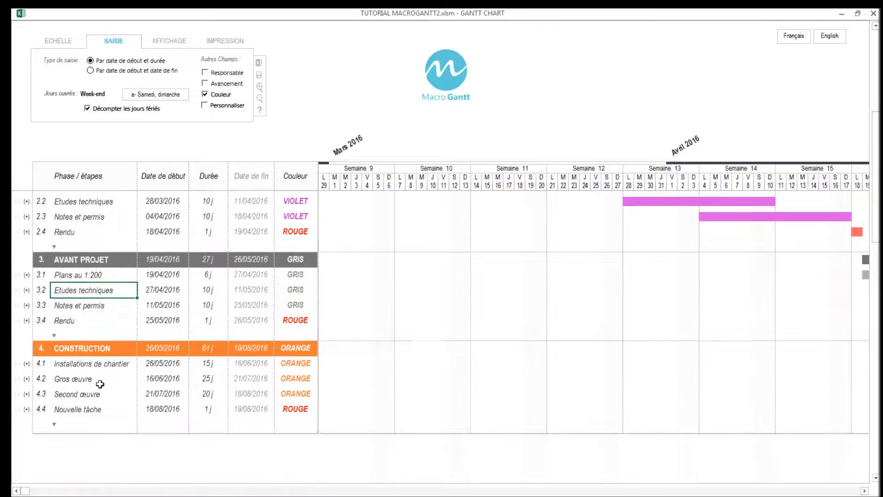
scroll(100, 384, up, 2)
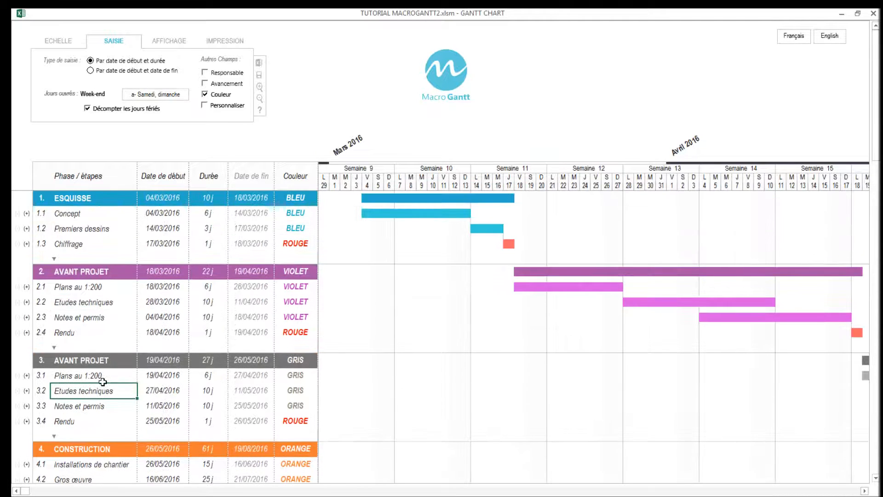
key(ctrl+minus)
key(ctrl+minus)
key(ctrl+minus)
key(ctrl+minus)
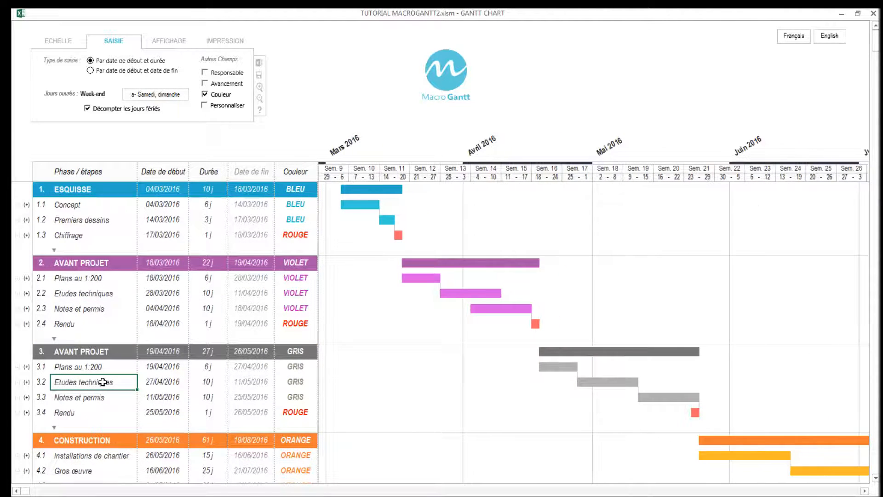
key(ctrl+minus)
key(ctrl+minus)
key(ctrl+minus)
key(ctrl+minus)
key(ctrl+minus)
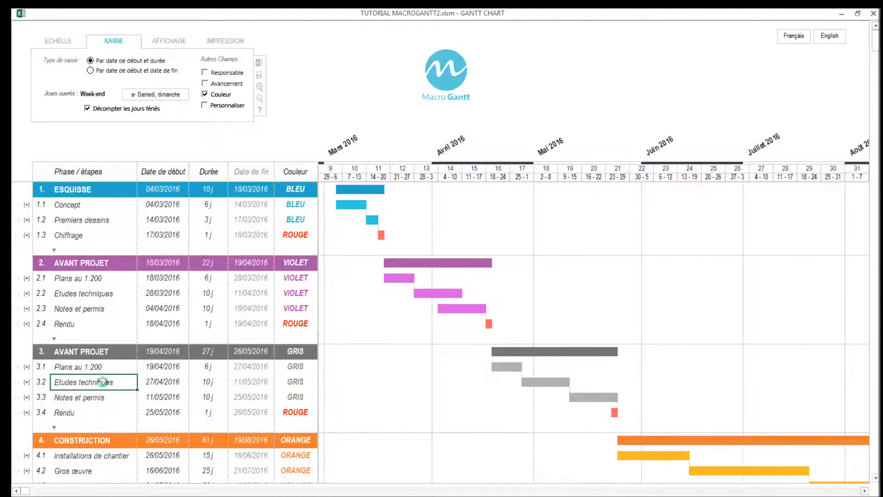
Try out the vertical and horizontal markers, the today line and the progress display on the Gantt chart
click(166, 42)
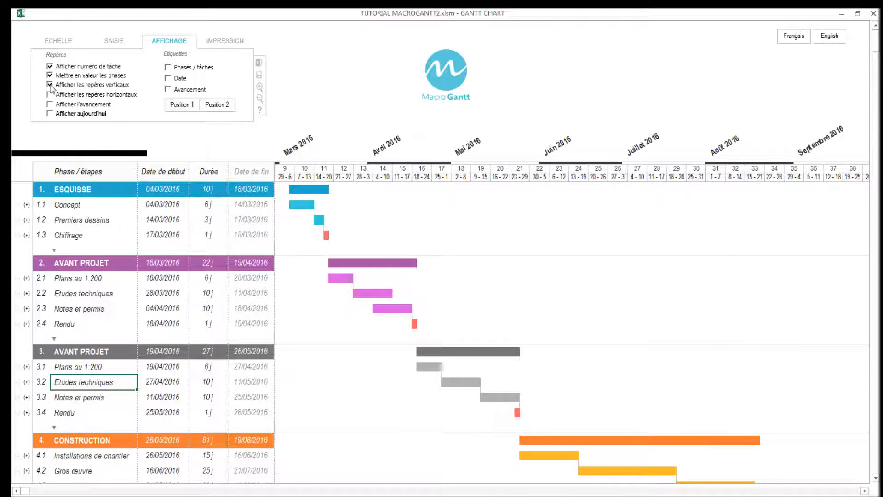
click(50, 85)
click(50, 85)
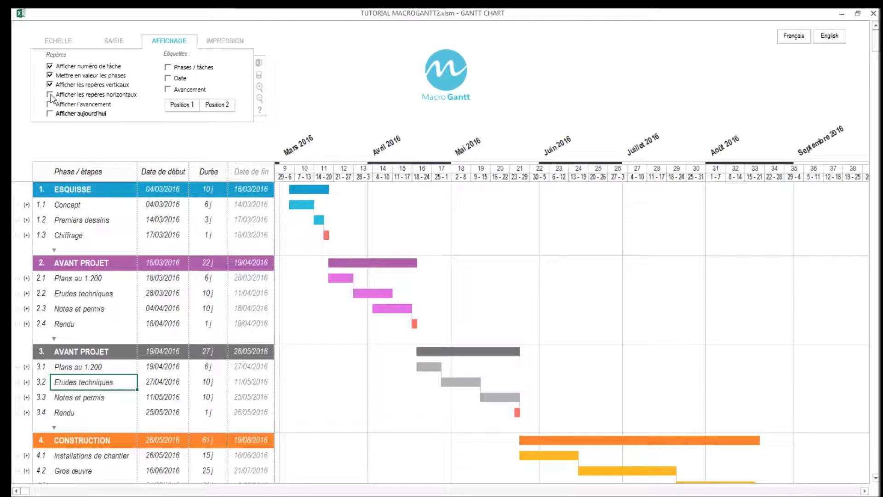
click(50, 94)
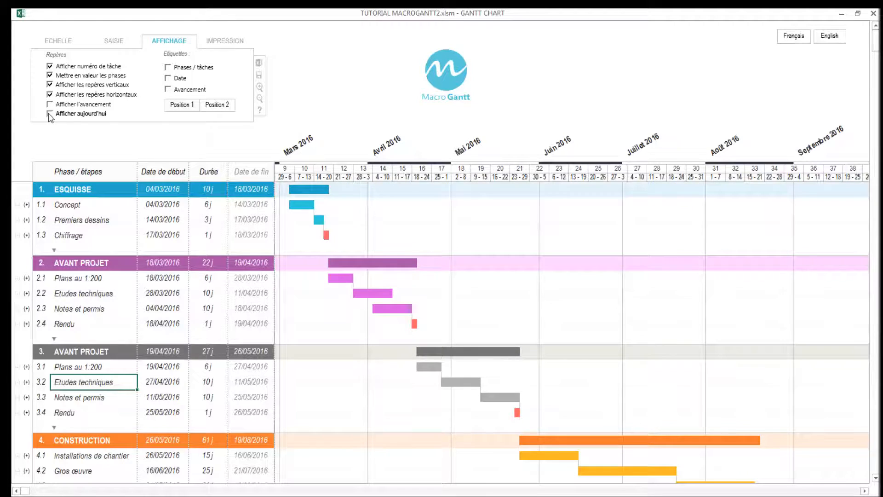
click(50, 114)
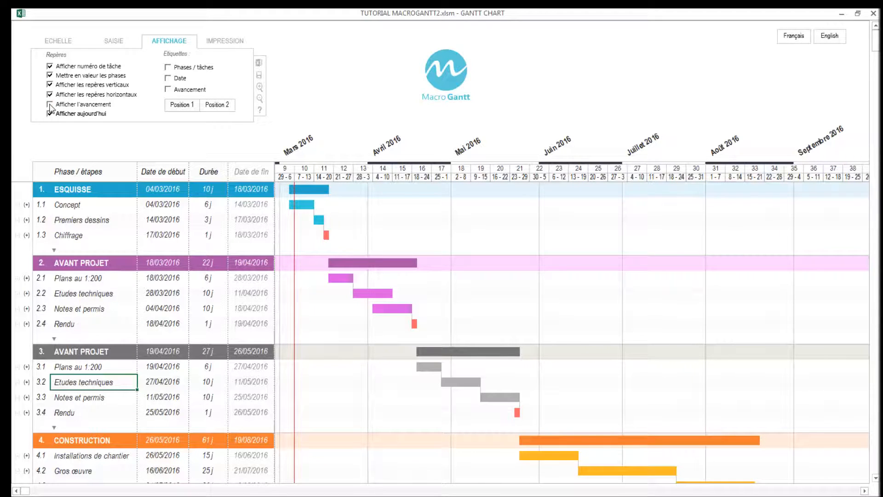
click(49, 104)
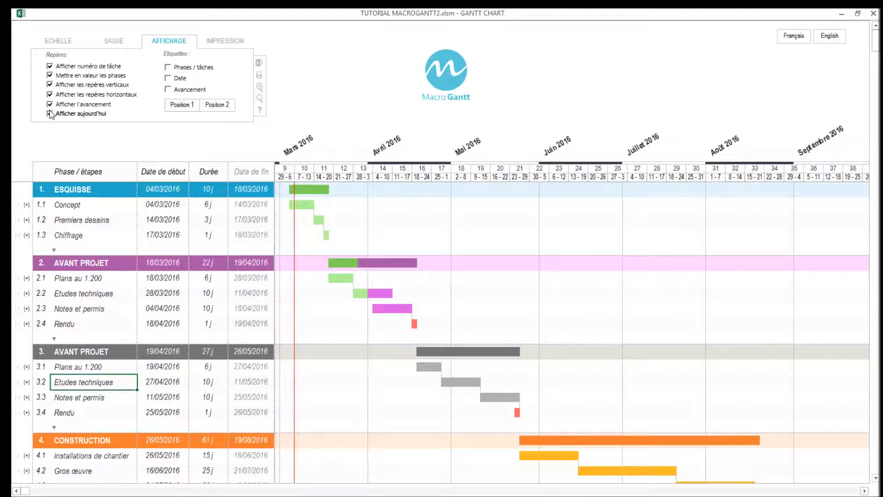
click(50, 104)
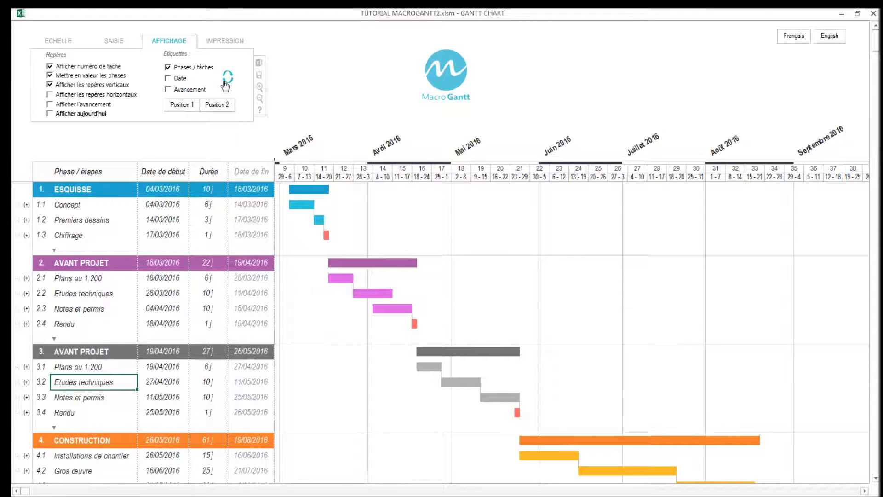
Label the Gantt bars with their phase or task names and dates, and check the labels down to CONSTRUCTION
click(225, 82)
click(228, 82)
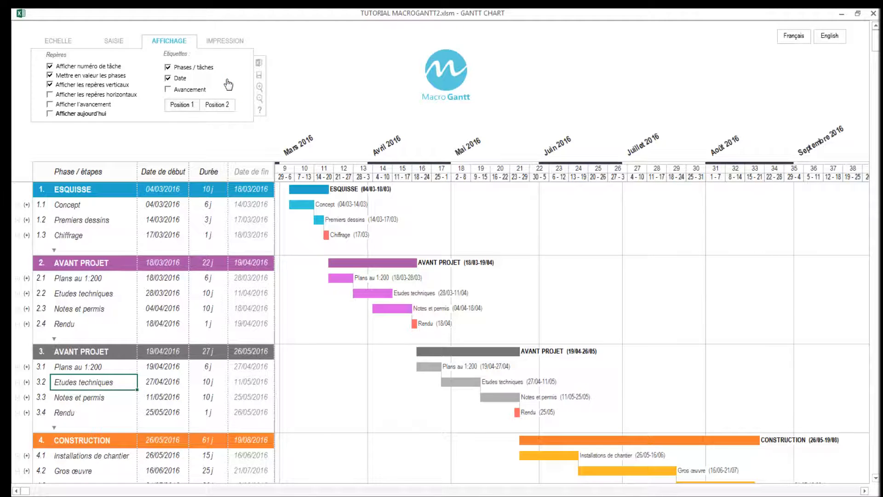
scroll(248, 171, down, 1)
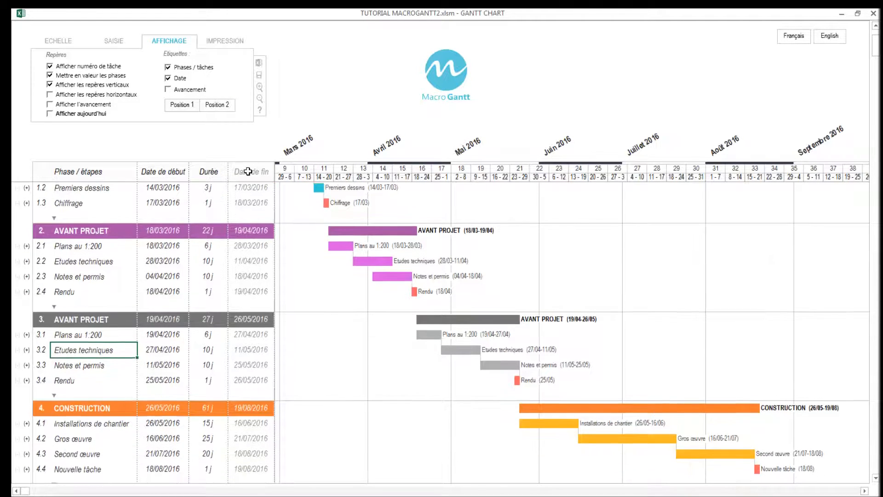
scroll(248, 171, up, 1)
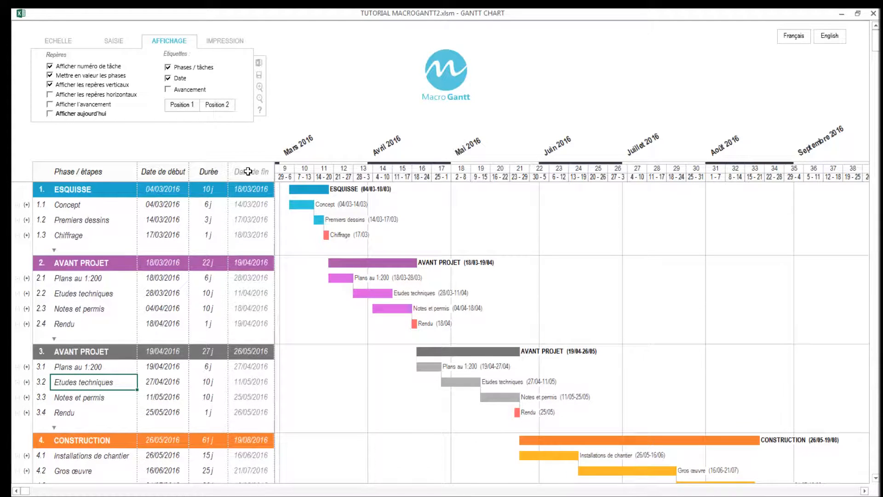
Set the print layout to A3 and widen the print area to the end of week 39
click(224, 42)
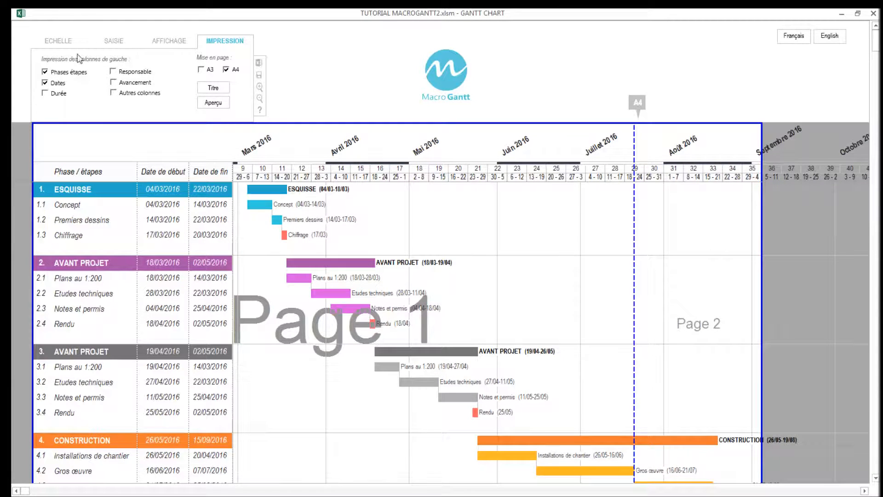
click(202, 71)
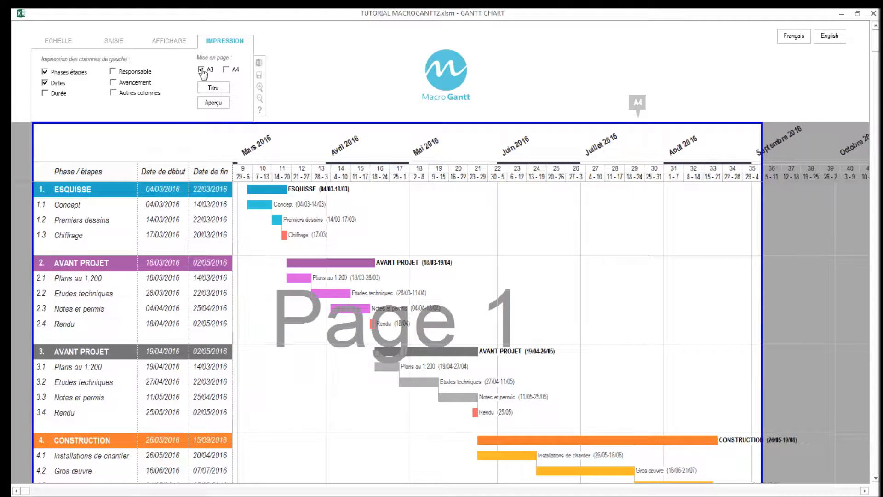
drag(763, 285, 837, 285)
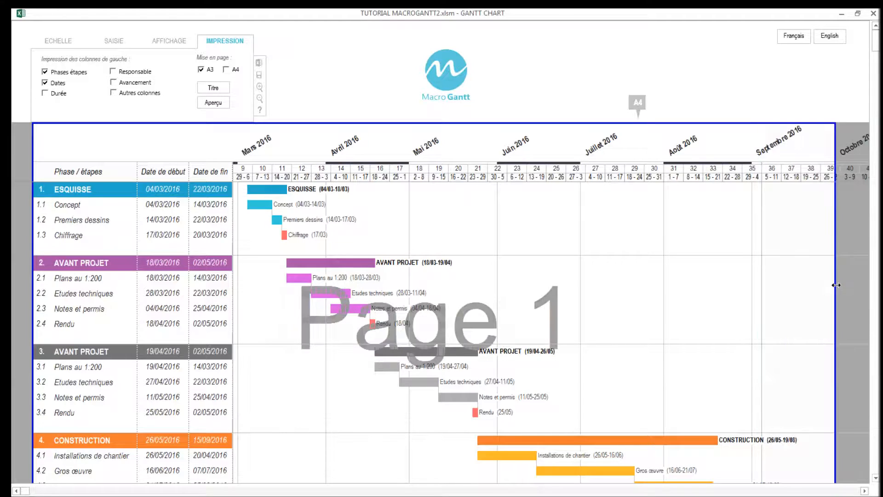
Give the diagram the title MON PROJET and confirm saving the local workbook
click(222, 89)
drag(401, 284, 363, 282)
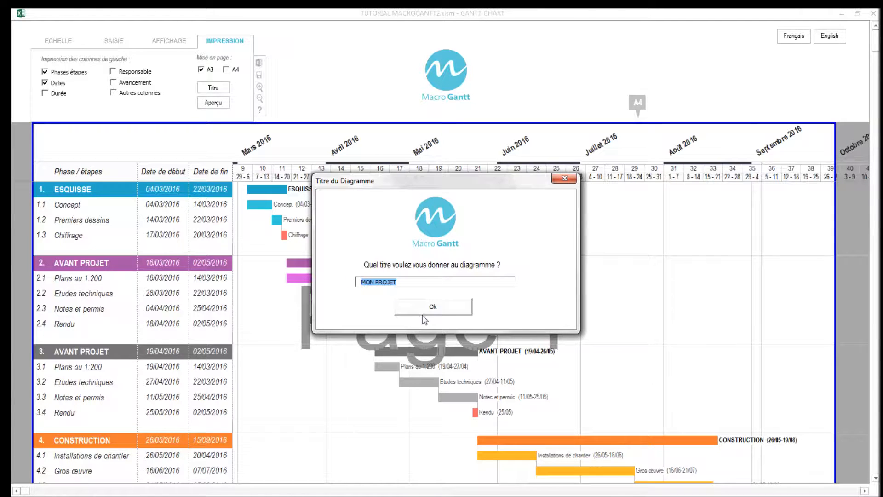
click(424, 316)
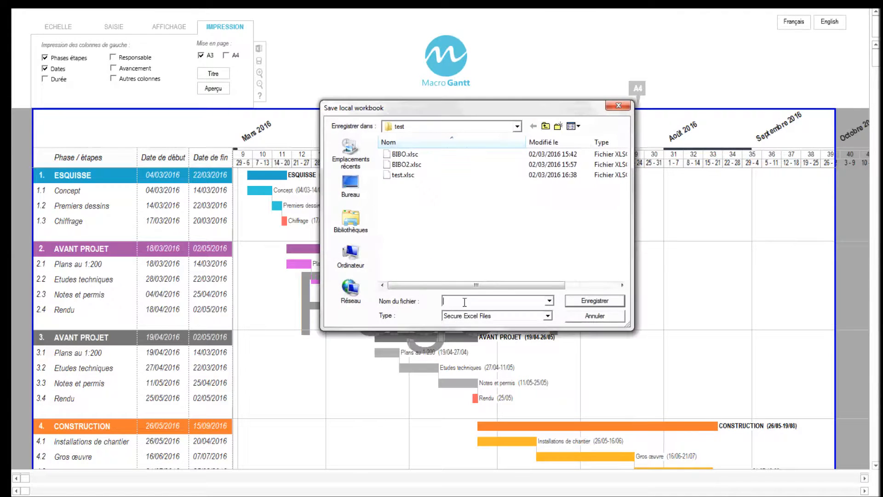
click(580, 301)
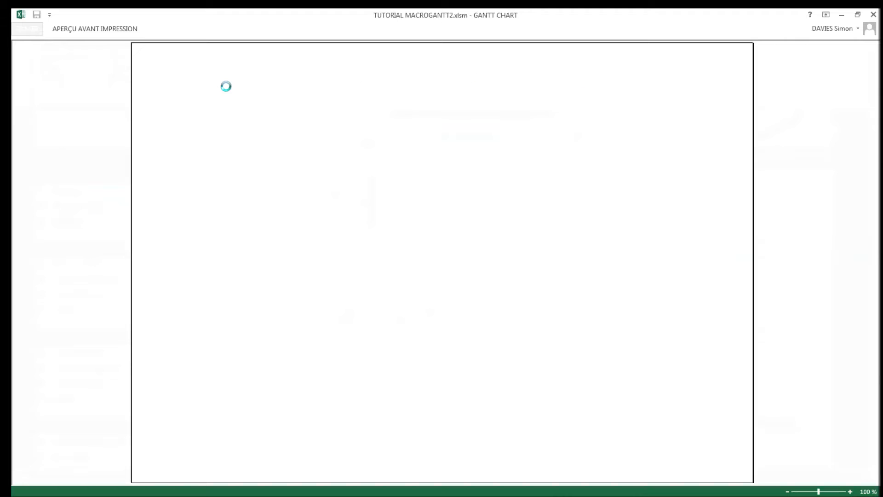
Examine the Gantt chart's page in the print preview, and close the preview
click(35, 30)
click(68, 30)
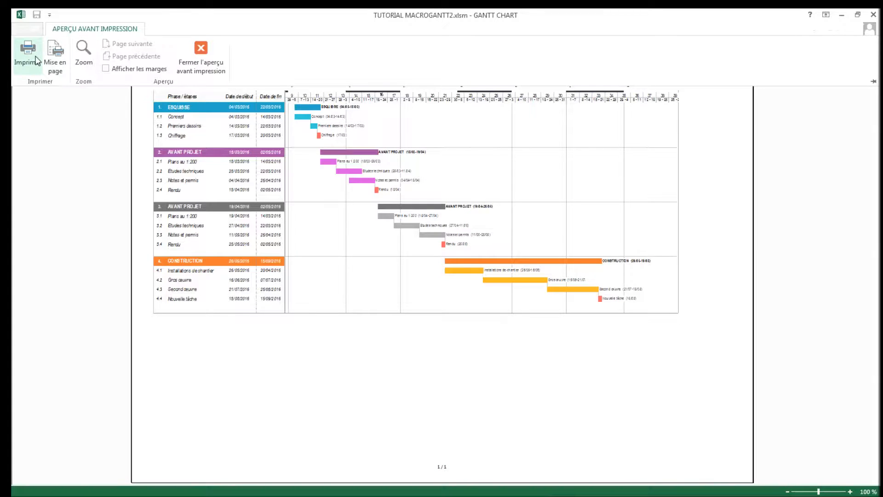
click(207, 52)
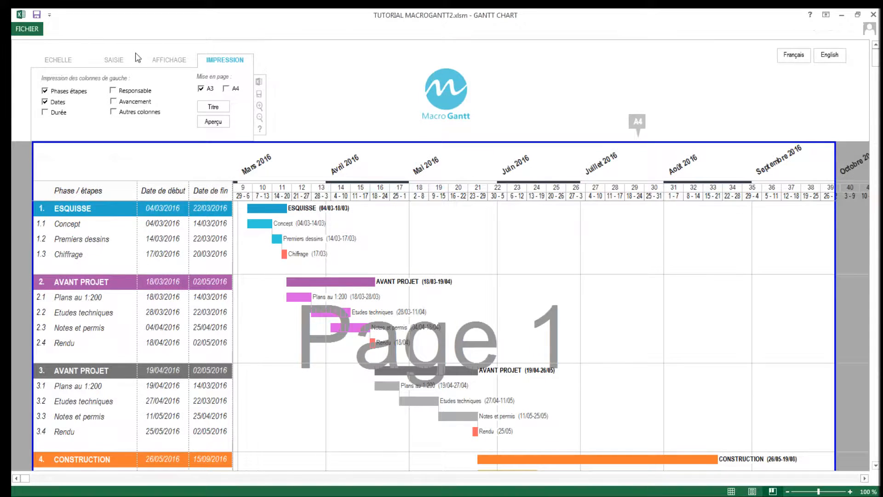
Publish the Gantt chart as TUTORIAL MACROGANTT2.pdf with standard optimisation and look over the exported page
click(28, 28)
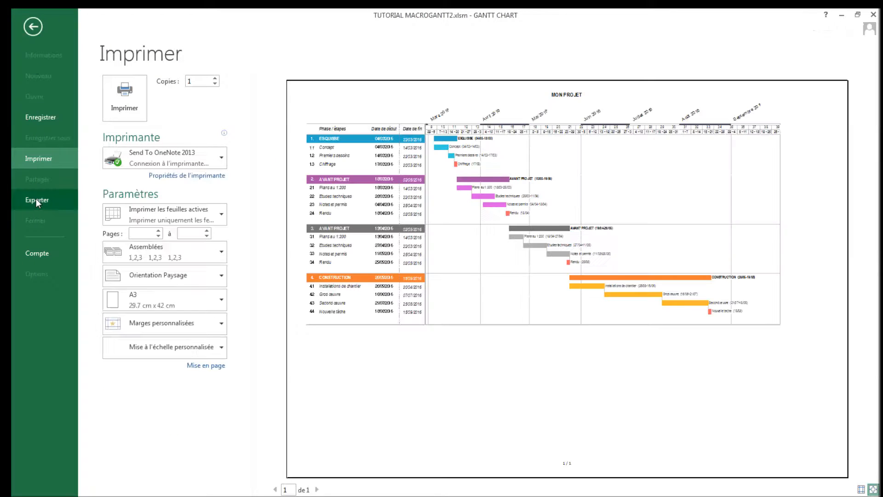
click(36, 199)
click(290, 168)
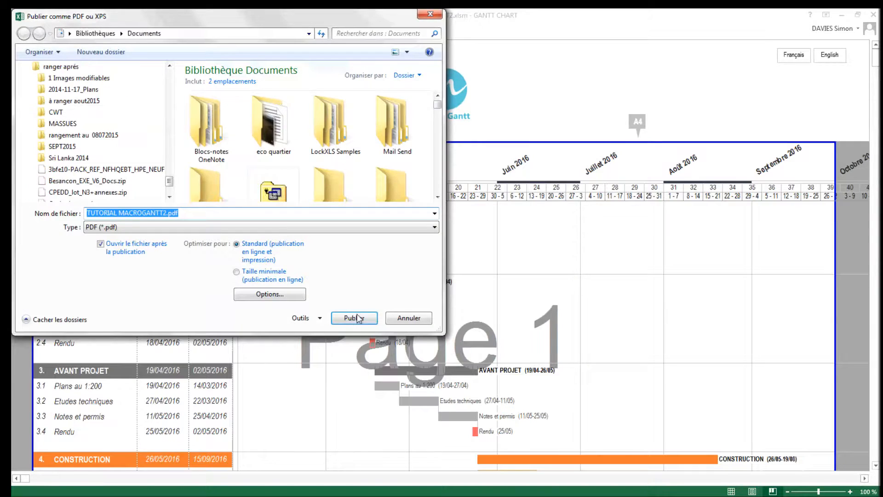
click(352, 319)
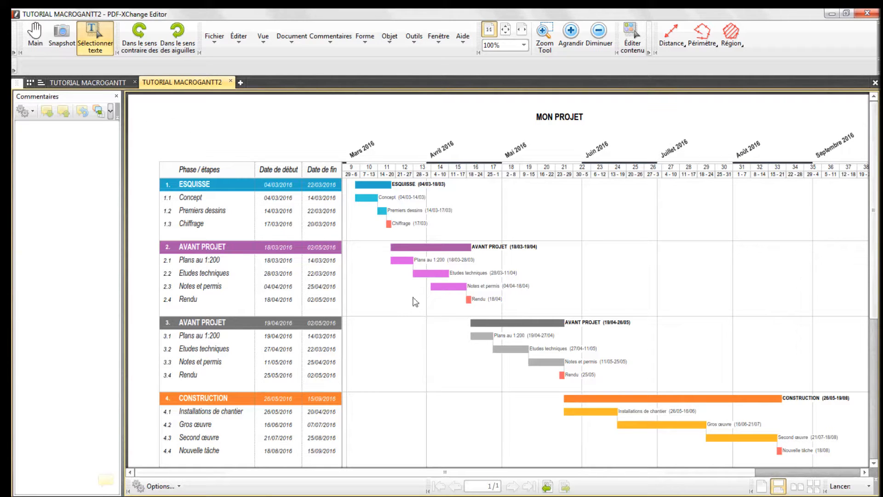
scroll(485, 274, down, 3)
scroll(485, 274, up, 3)
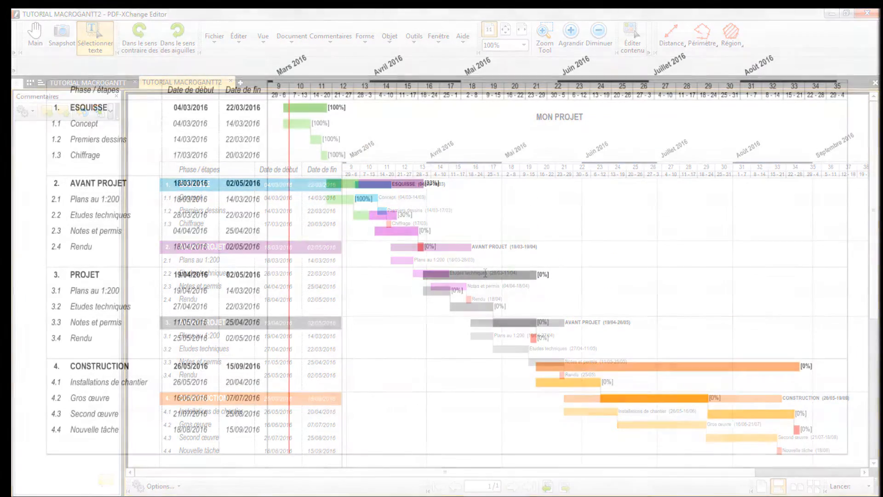